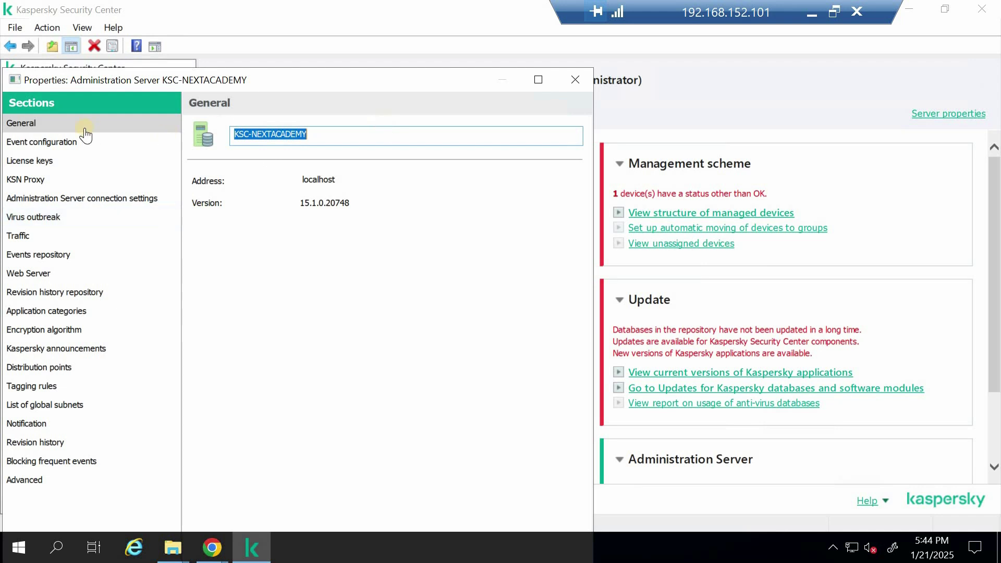
Step: Start adding an active license key for the Administration Server by activation code and paste the activation code
left_click(42, 161)
left_click(534, 152)
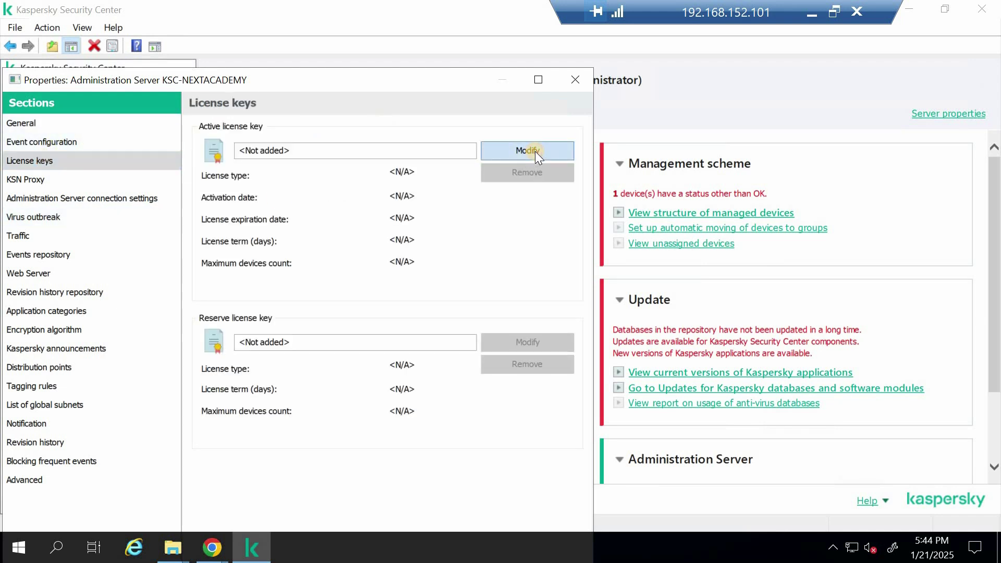
left_click(360, 470)
left_click(145, 155)
key("ctrl+v")
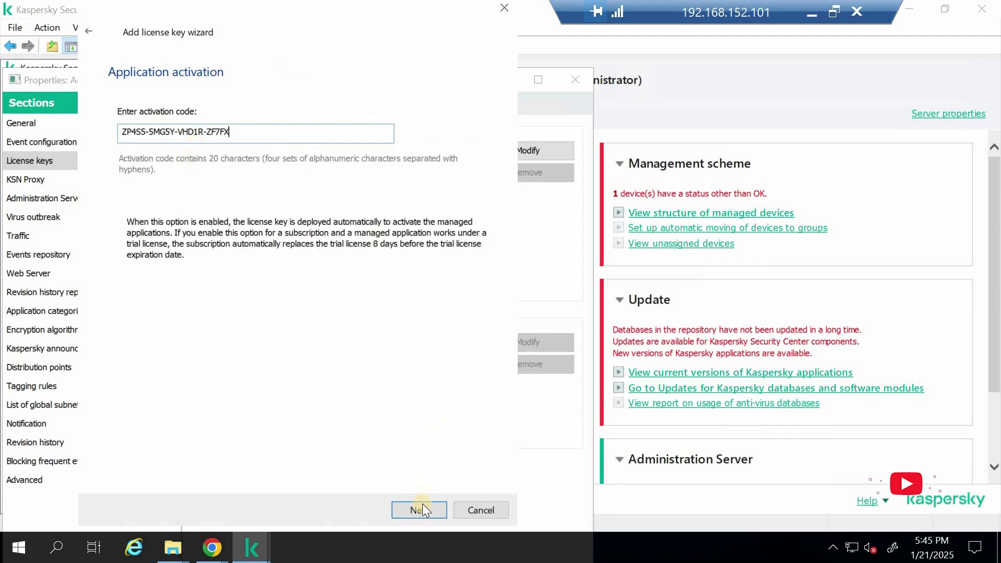
Step: Complete the license key wizard and apply the added Kaspersky Next EDR Optimum license as the active key
left_click(420, 508)
left_click_drag(196, 26, 367, 51)
key("Return")
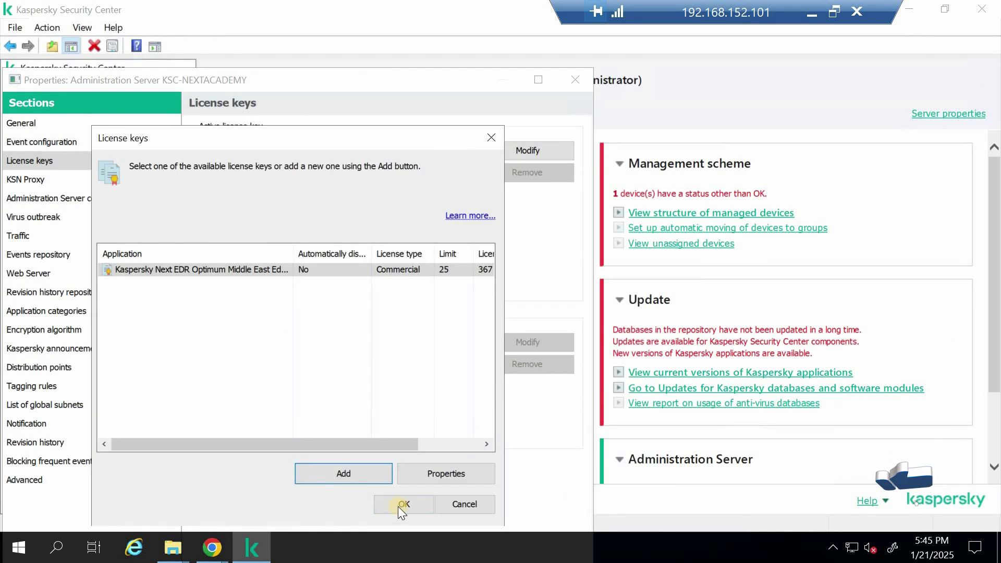
left_click(409, 504)
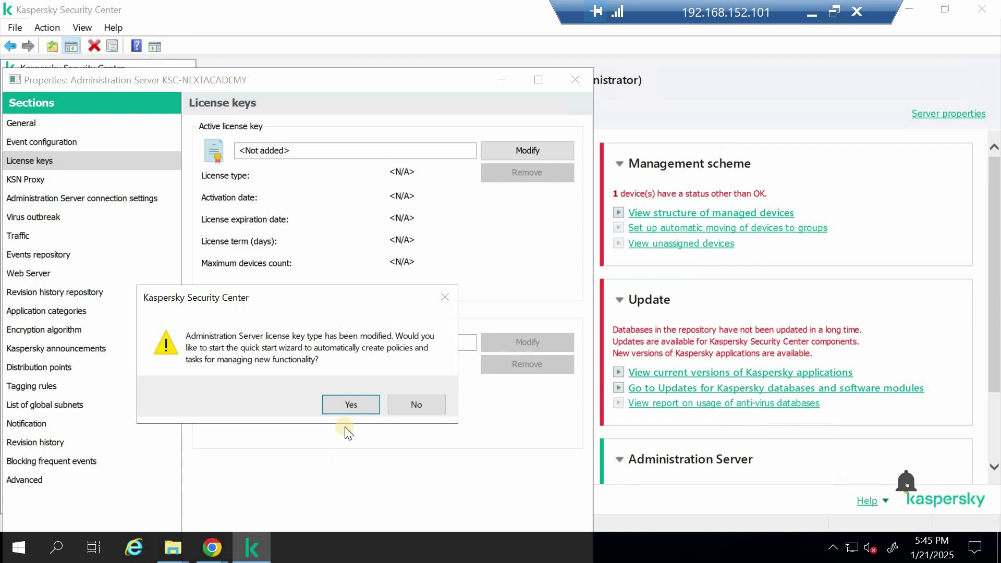
Step: Start the Administration Server quick start wizard, skip the proxy server, and choose to activate the application later
left_click(338, 406)
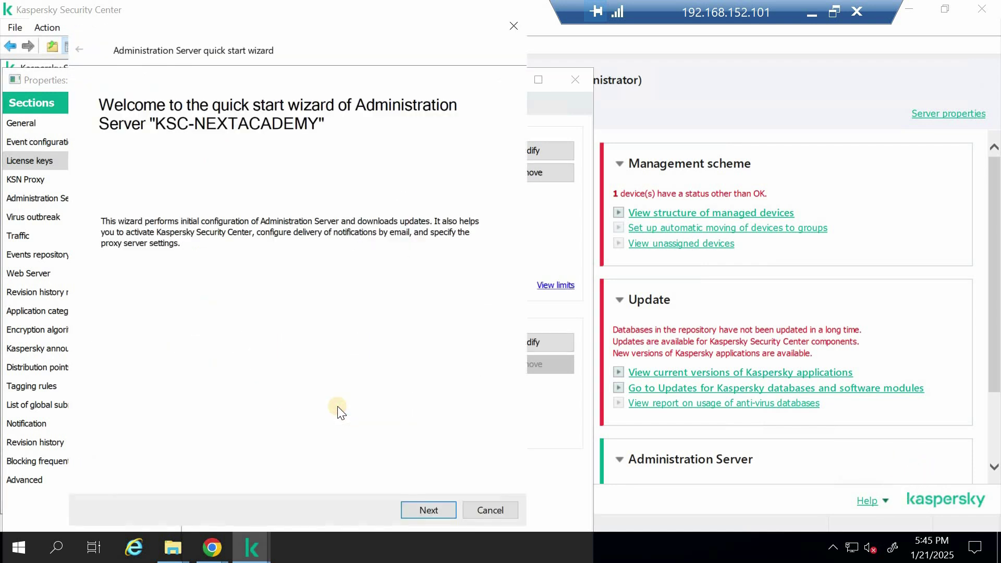
left_click(421, 508)
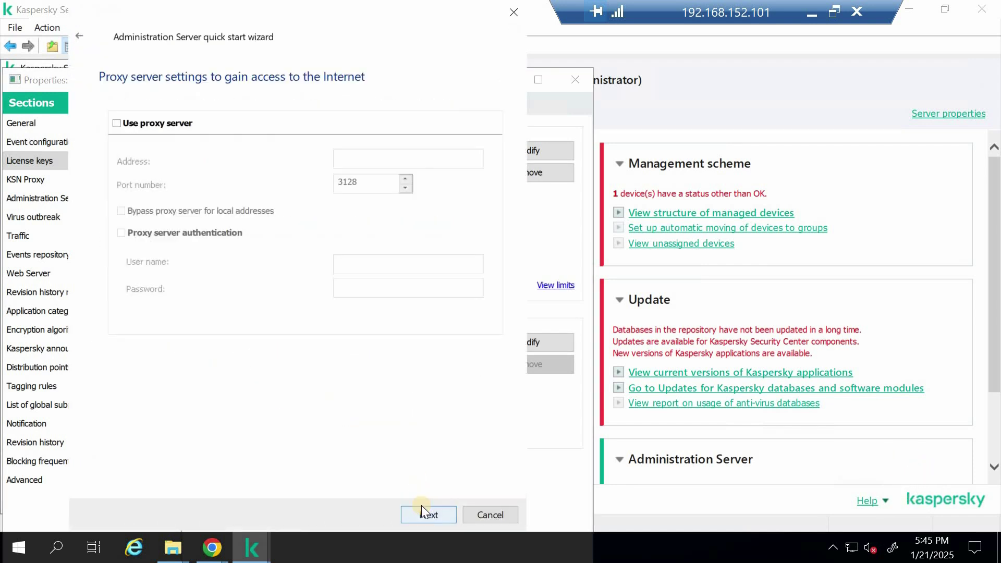
left_click(421, 506)
left_click(427, 515)
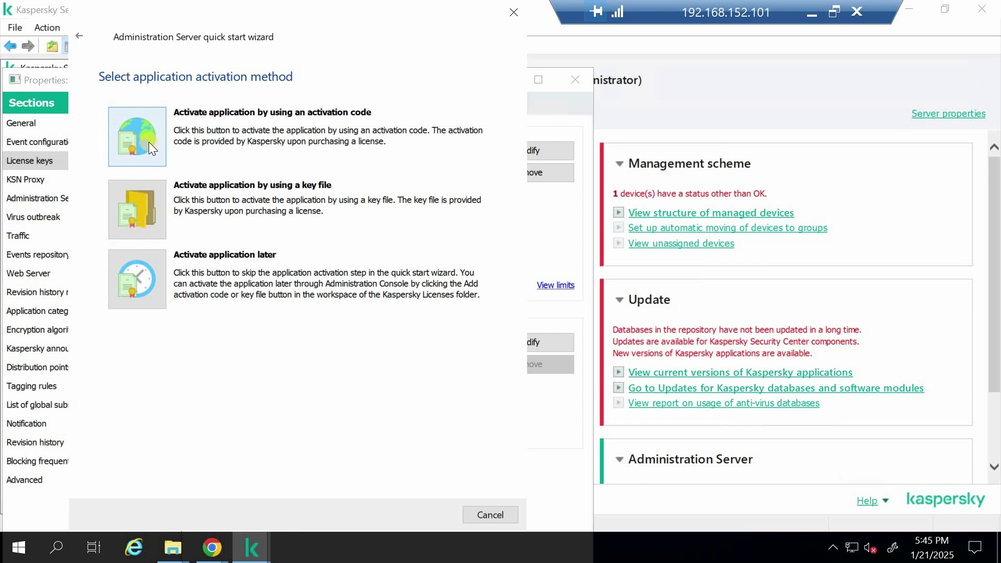
left_click(132, 276)
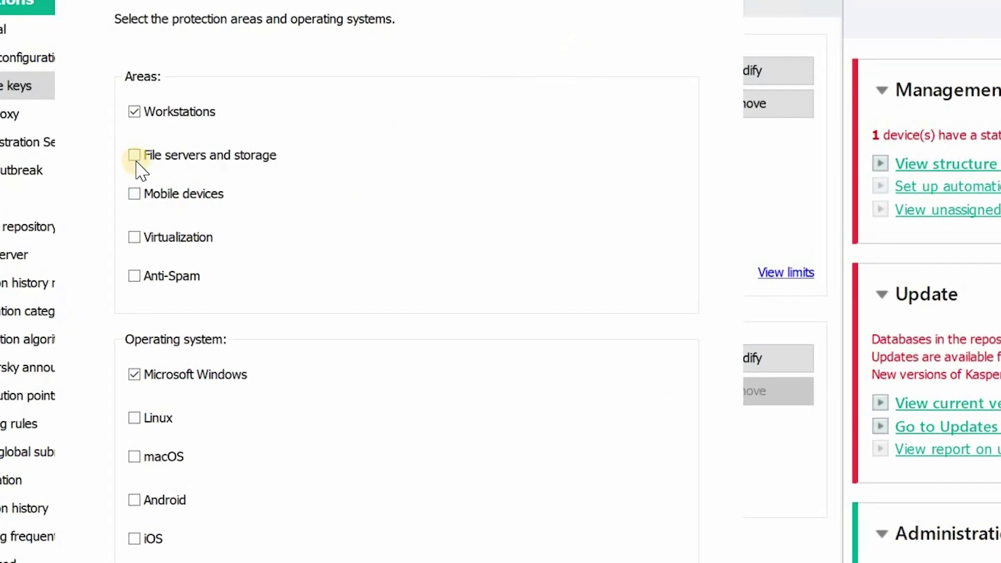
Step: Add File servers and storage and Mobile devices to the protection areas, leaving Virtualization unselected
left_click(134, 155)
left_click(134, 195)
left_click(135, 238)
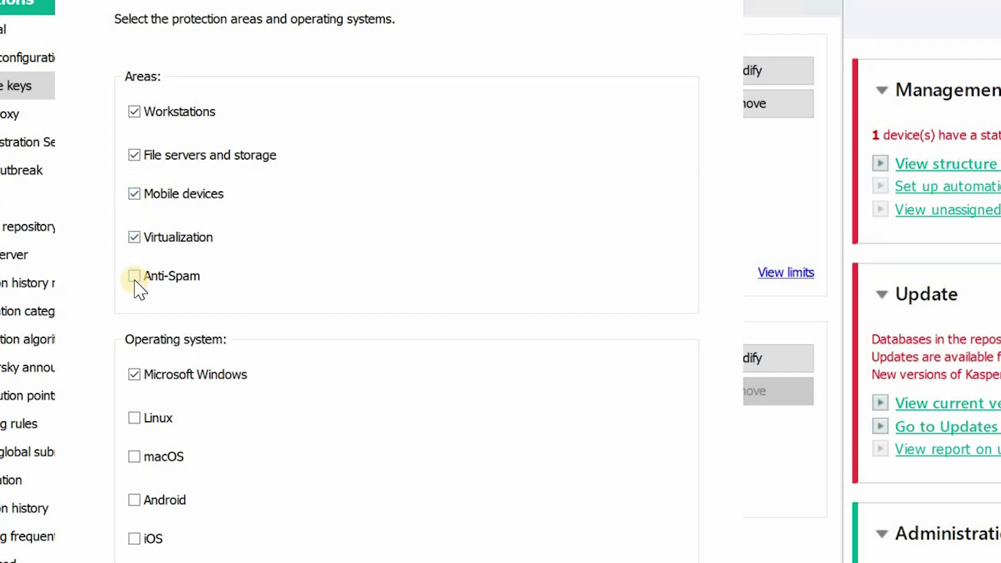
left_click(134, 237)
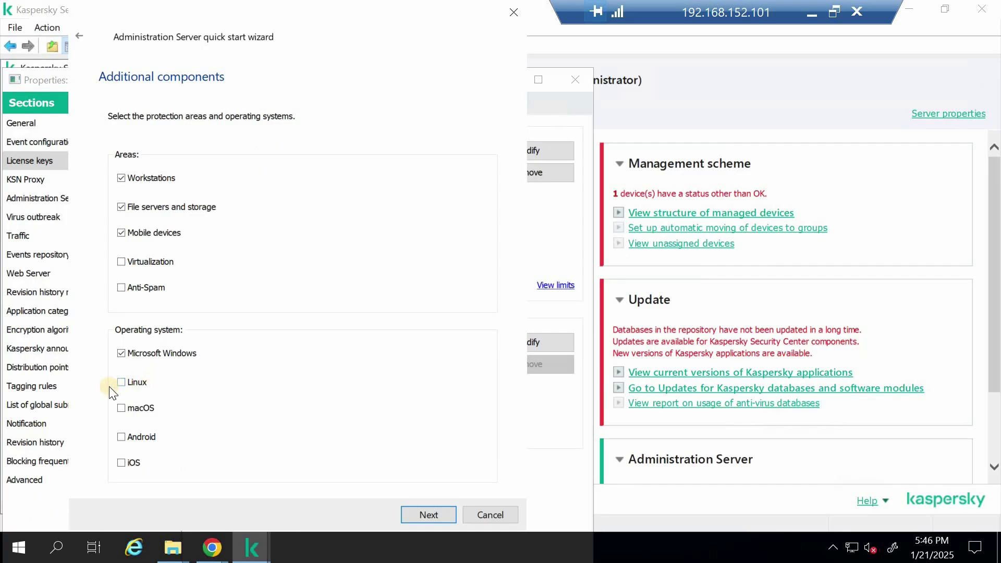
Step: Add Linux, macOS, Android and iOS to the protected operating systems and proceed to the plug-in selection
left_click(134, 418)
left_click(121, 408)
left_click(122, 233)
left_click(122, 436)
left_click(121, 462)
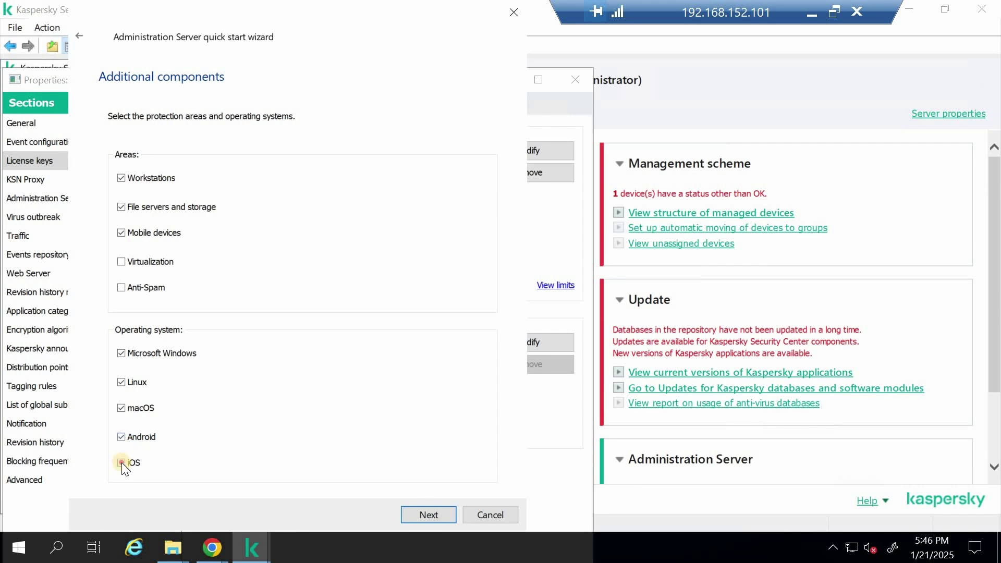
left_click(423, 517)
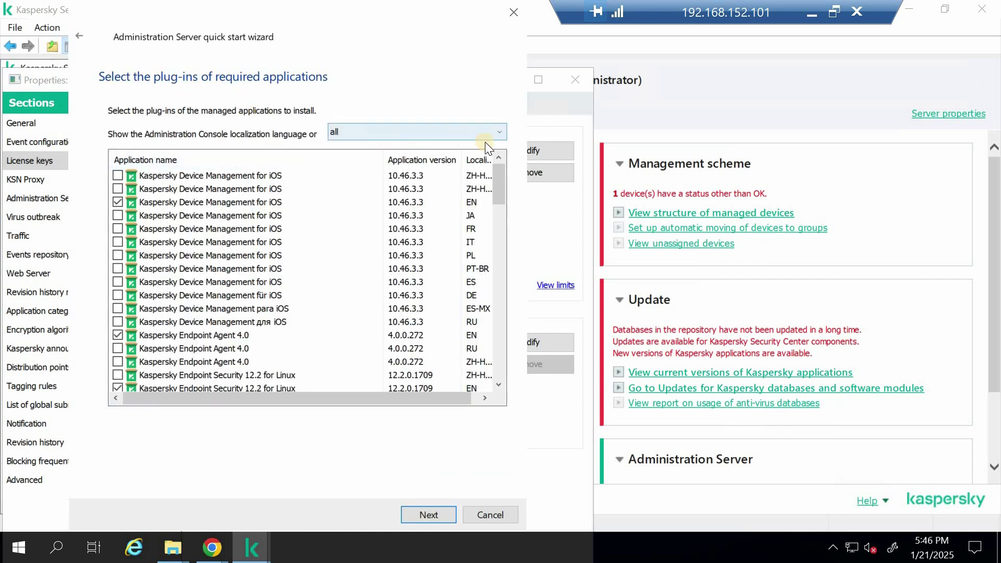
Step: Filter the plug-ins to English (United States), start installing the selected ones and accept the plug-in's License Agreement
left_click(498, 133)
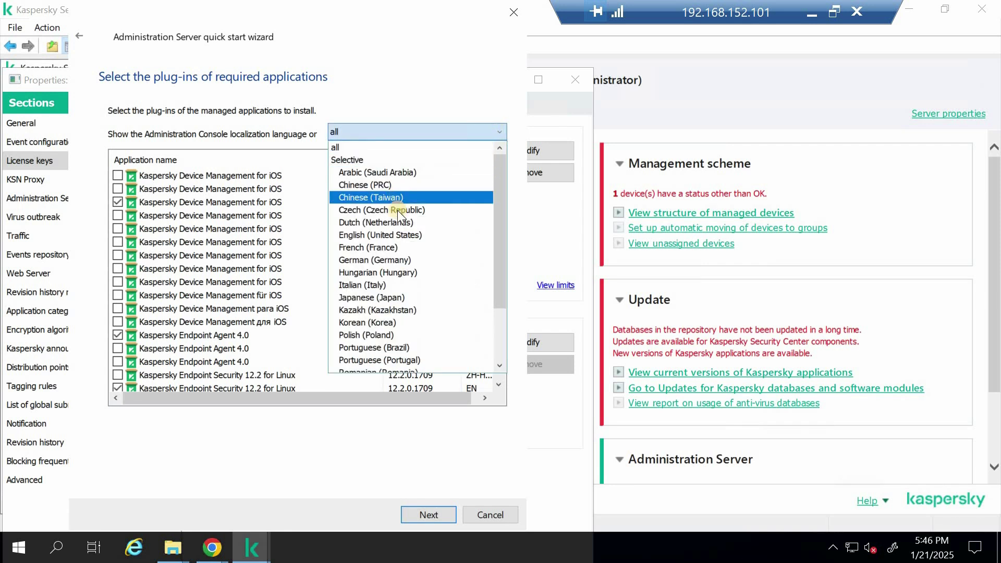
left_click(402, 236)
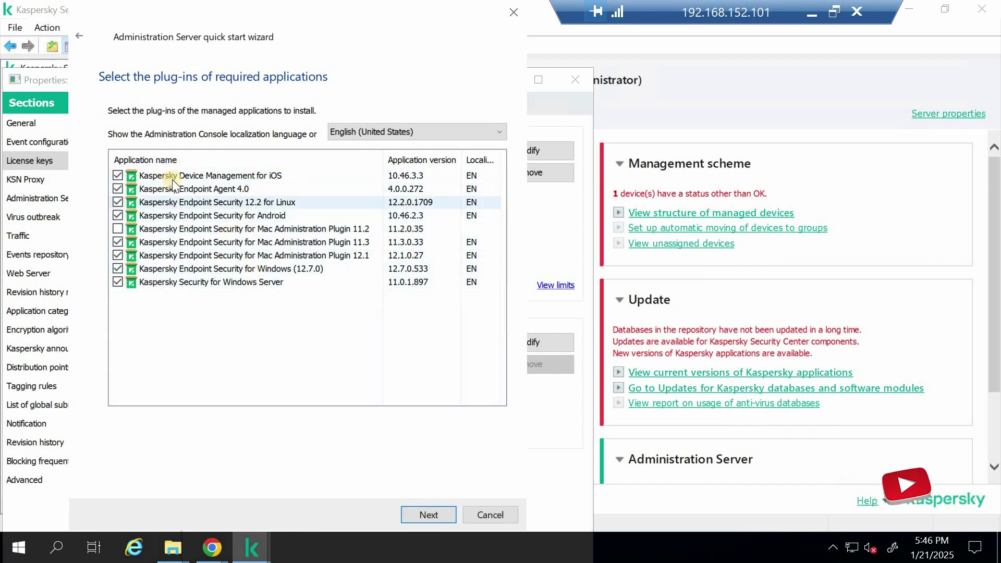
left_click(431, 516)
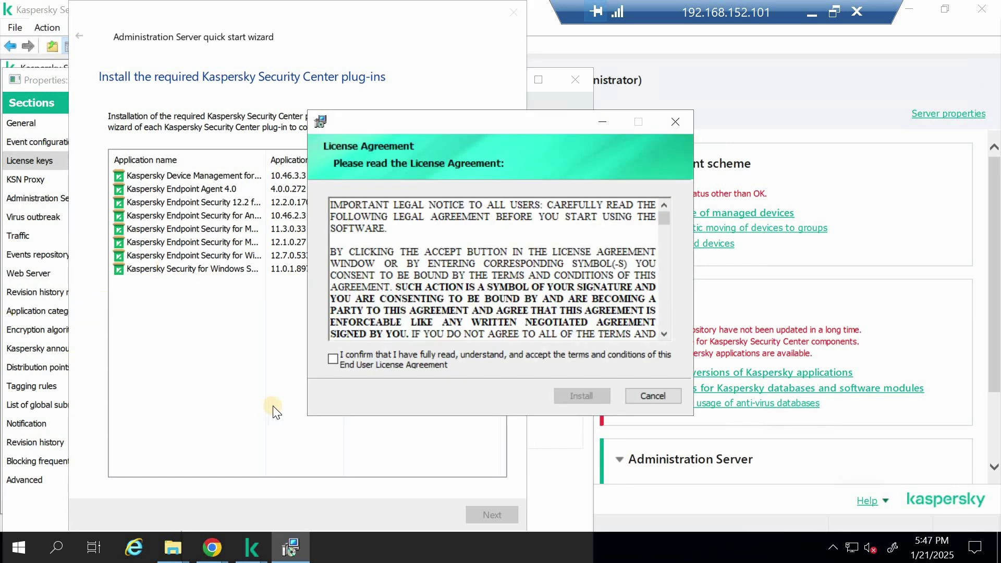
left_click(331, 359)
left_click(578, 396)
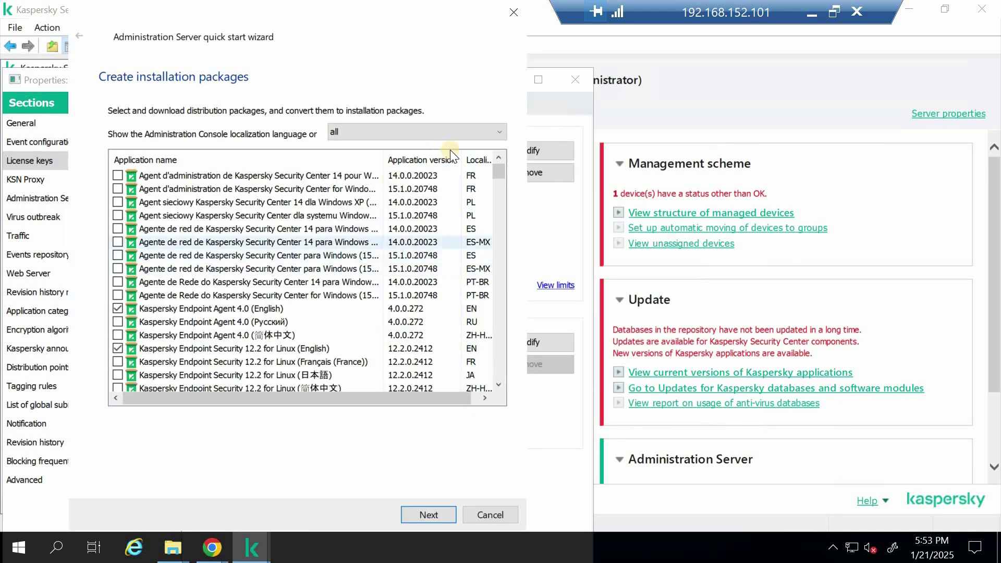
Step: Filter the installation packages to English (United States) and set the encryption type to Strong encryption (AES256)
left_click(497, 130)
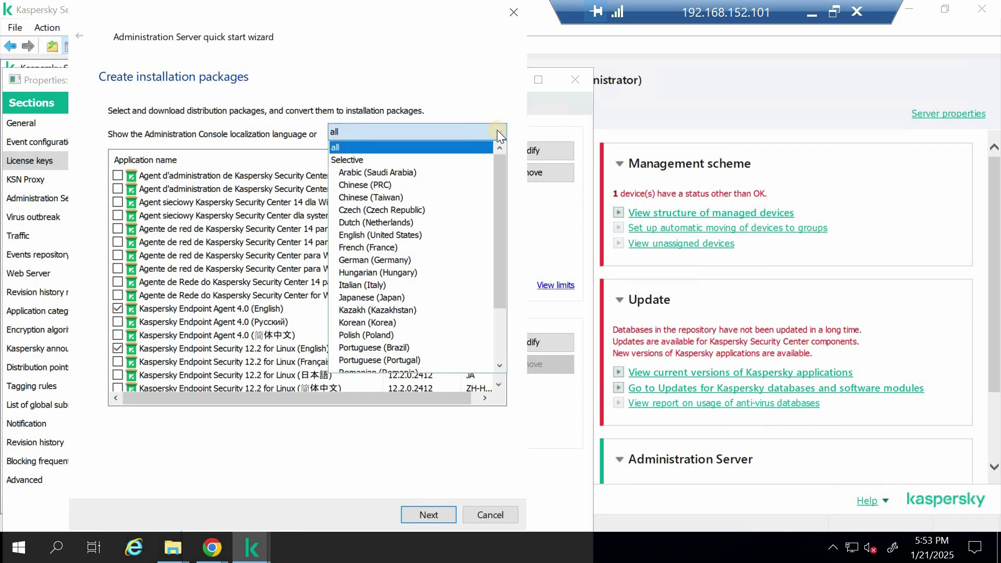
left_click(431, 234)
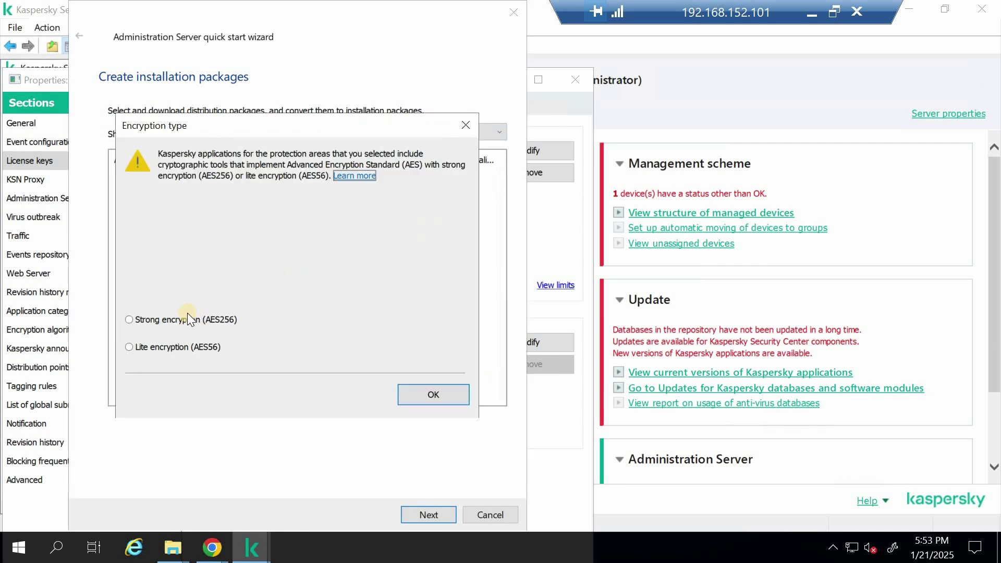
left_click(148, 319)
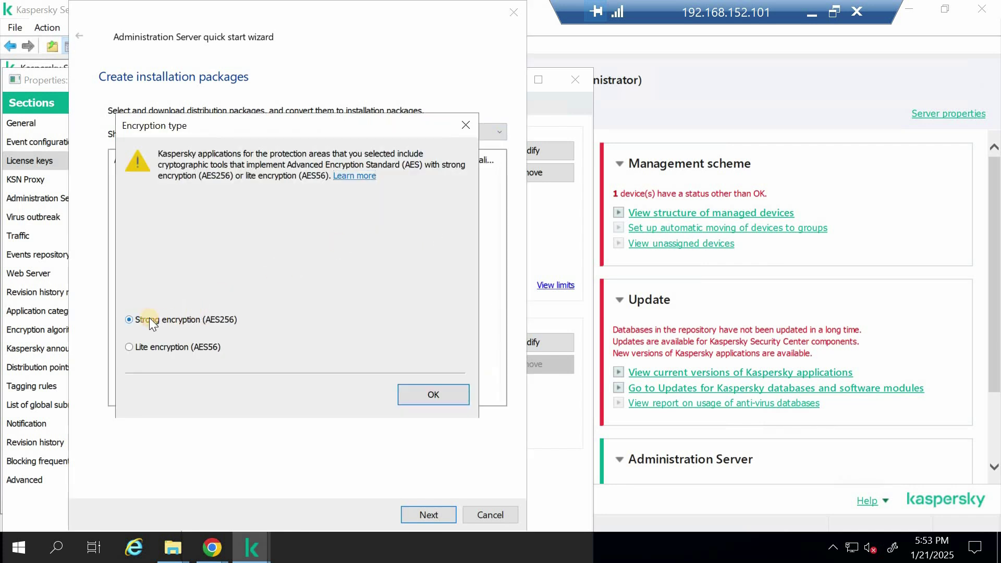
left_click(433, 396)
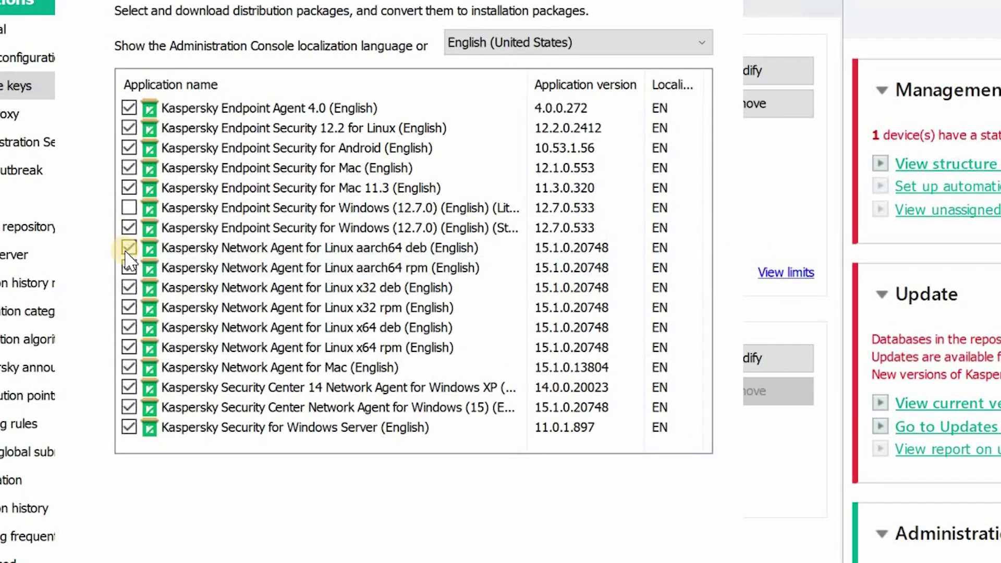
Step: Exclude the Network Agent for Linux packages from the selection: aarch64, x32 and x64, both deb and rpm
left_click(128, 250)
left_click(128, 267)
left_click(128, 287)
left_click(129, 308)
left_click(129, 328)
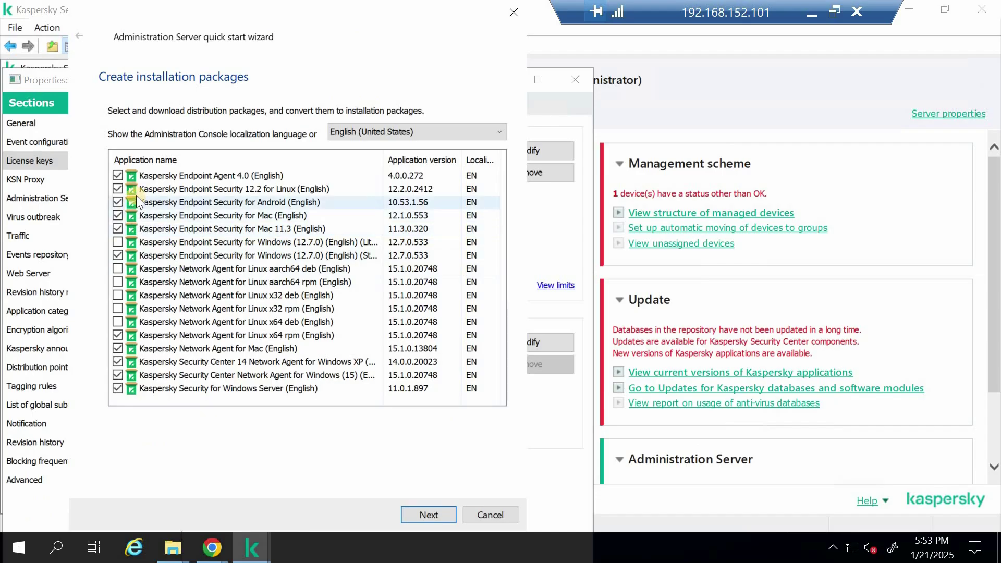
left_click(125, 346)
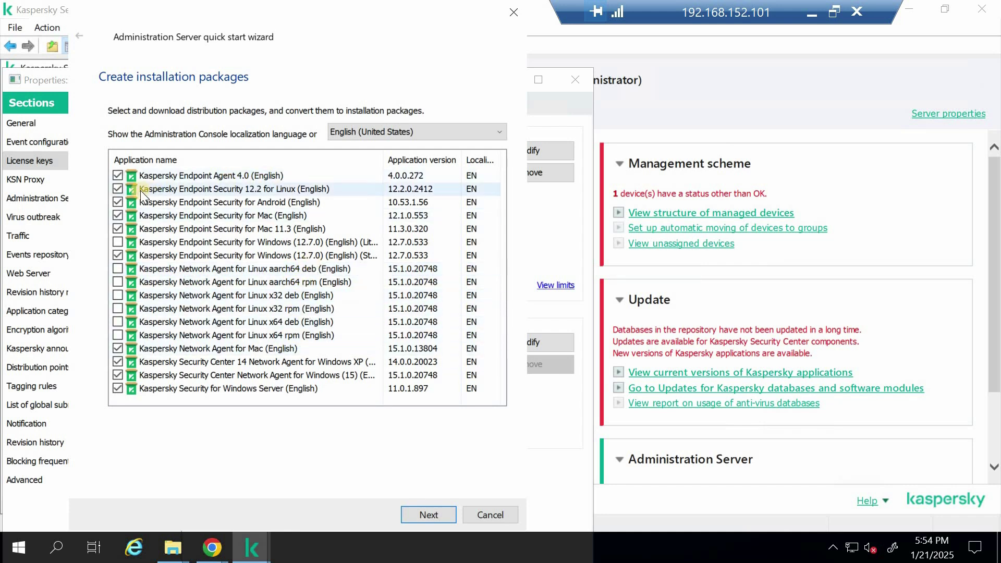
Step: Exclude the Security Center 14 Network Agent for Windows XP package and start creating the selected installation packages
left_click(117, 188)
left_click(118, 361)
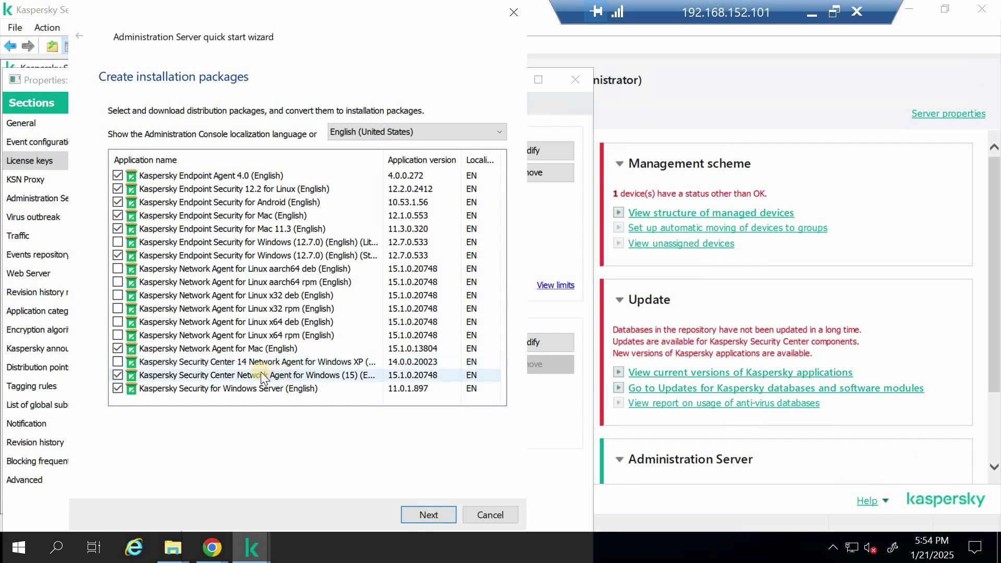
key("Return")
Step: Accept the License Agreement and Privacy Policy for the Security Center Network Agent for Windows package
left_click(327, 245)
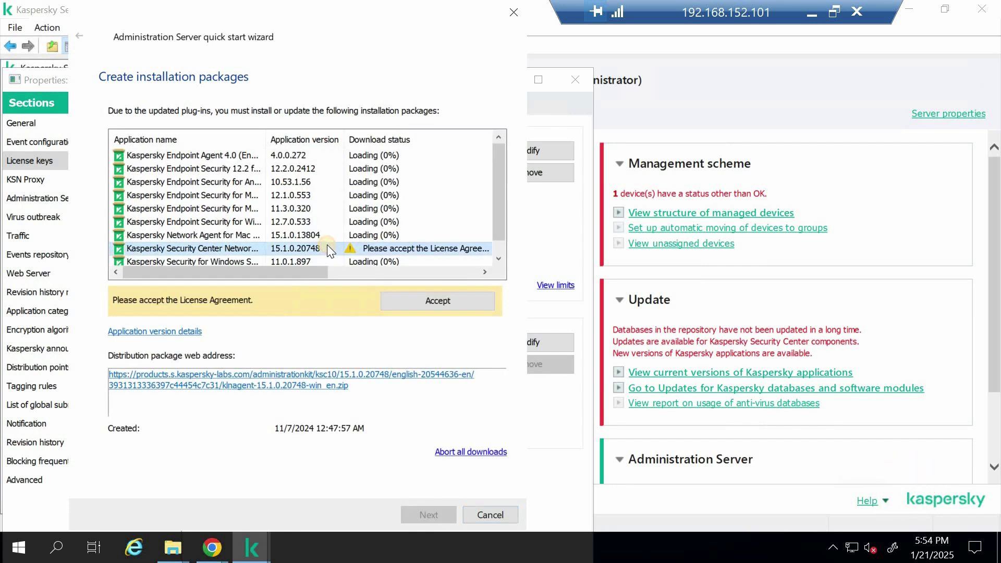
left_click(429, 300)
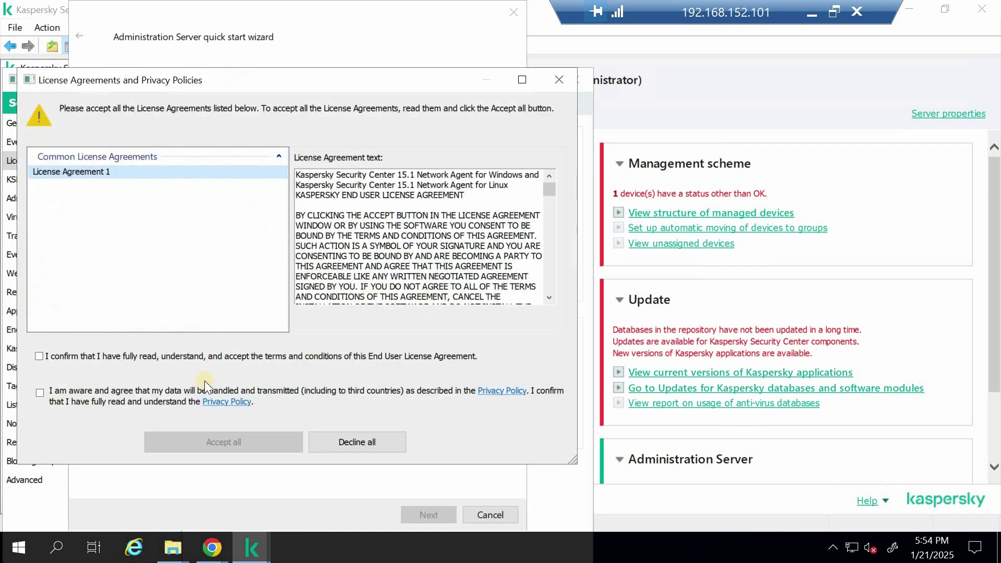
left_click(39, 356)
left_click(40, 392)
left_click(196, 444)
left_click(429, 300)
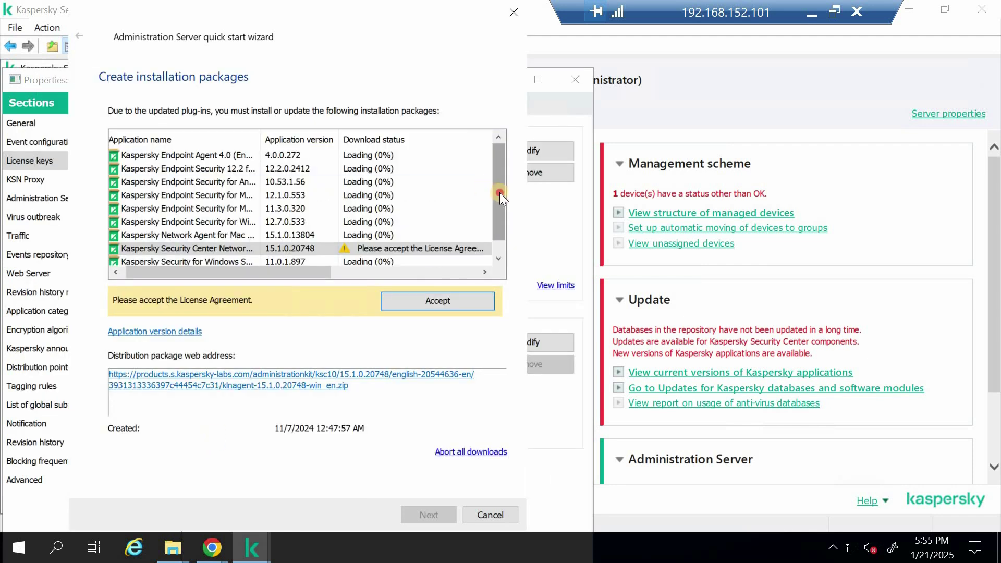
left_click(459, 269)
left_click_drag(460, 268, 177, 277)
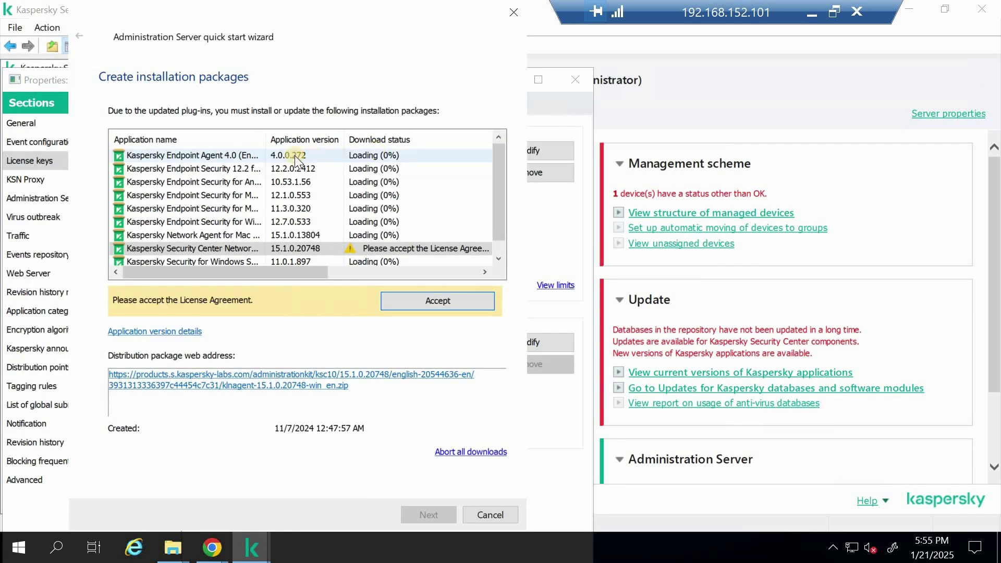
left_click_drag(282, 134, 311, 148)
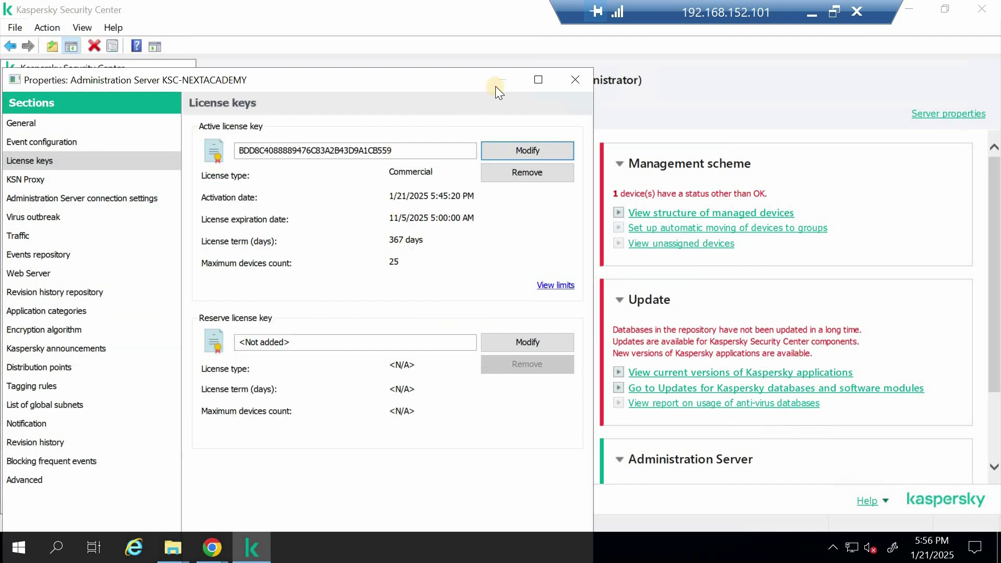
left_click(503, 78)
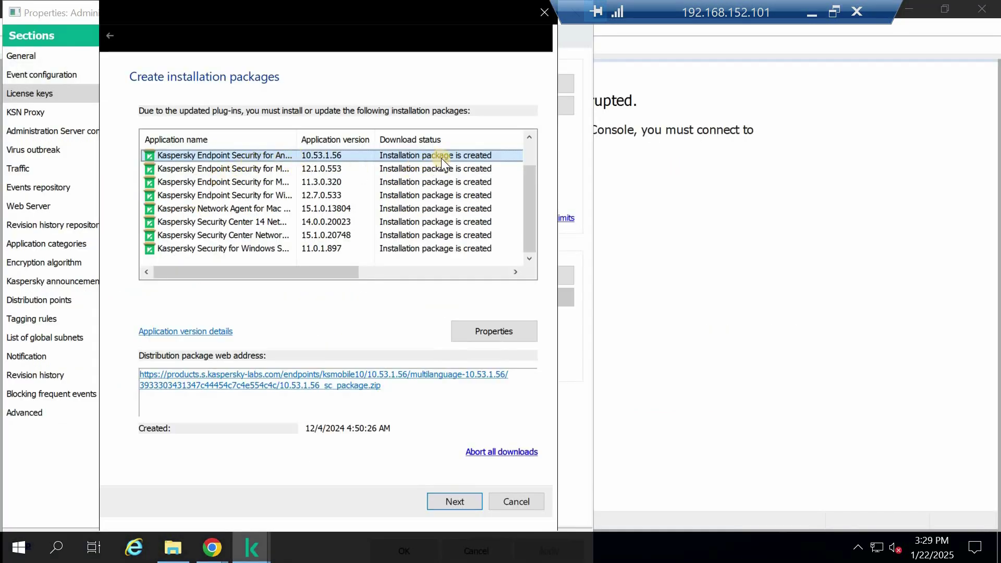
Step: Proceed past package creation, agree to use Kaspersky Security Network and accept the KSN Statement for Kaspersky Endpoint Security for Linux
left_click(446, 502)
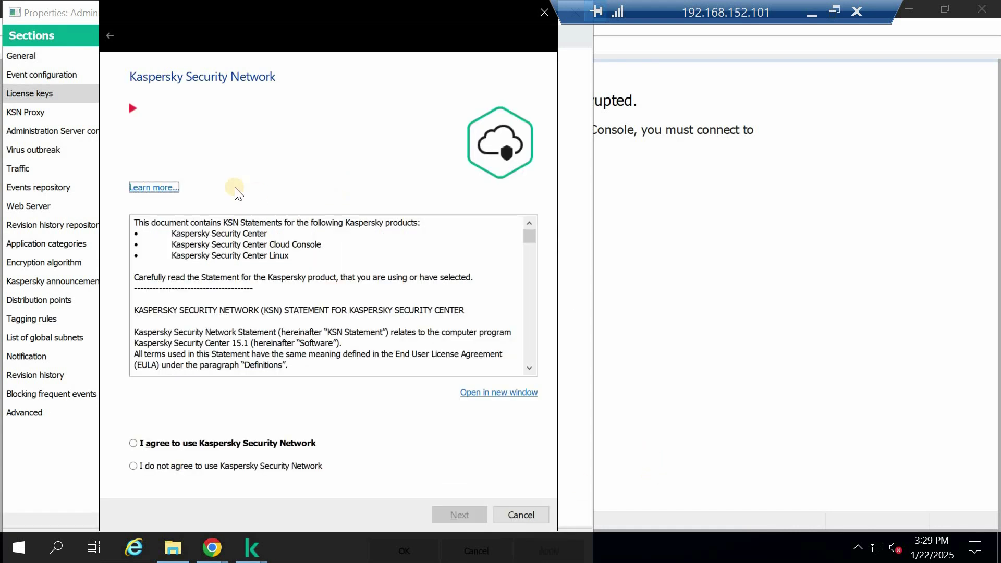
left_click(133, 444)
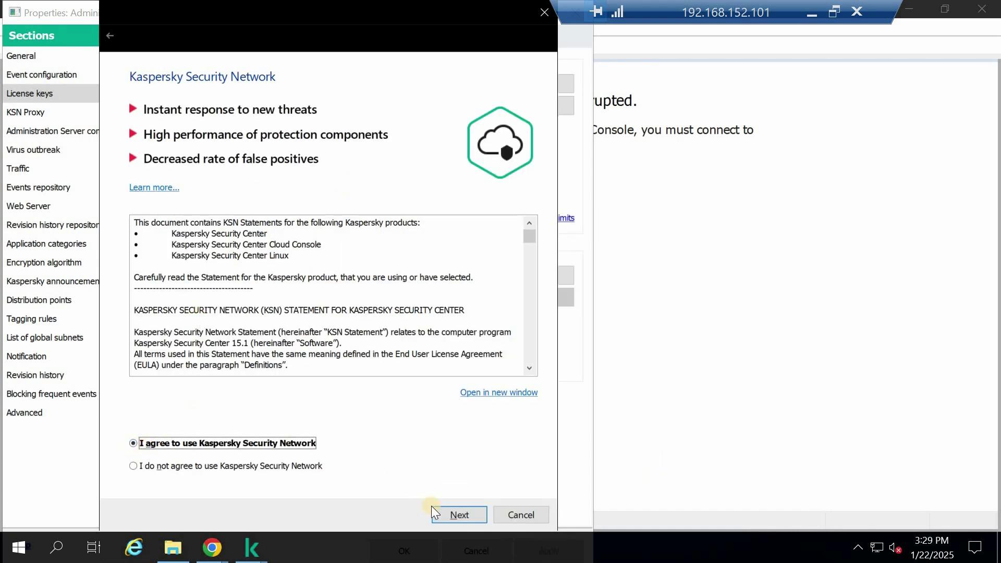
left_click(451, 515)
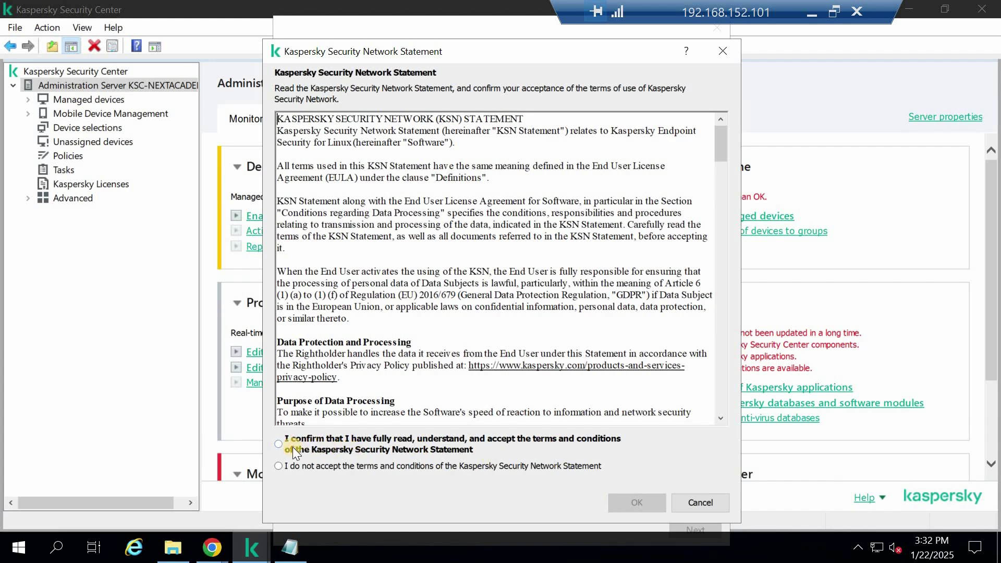
left_click(279, 444)
left_click(642, 500)
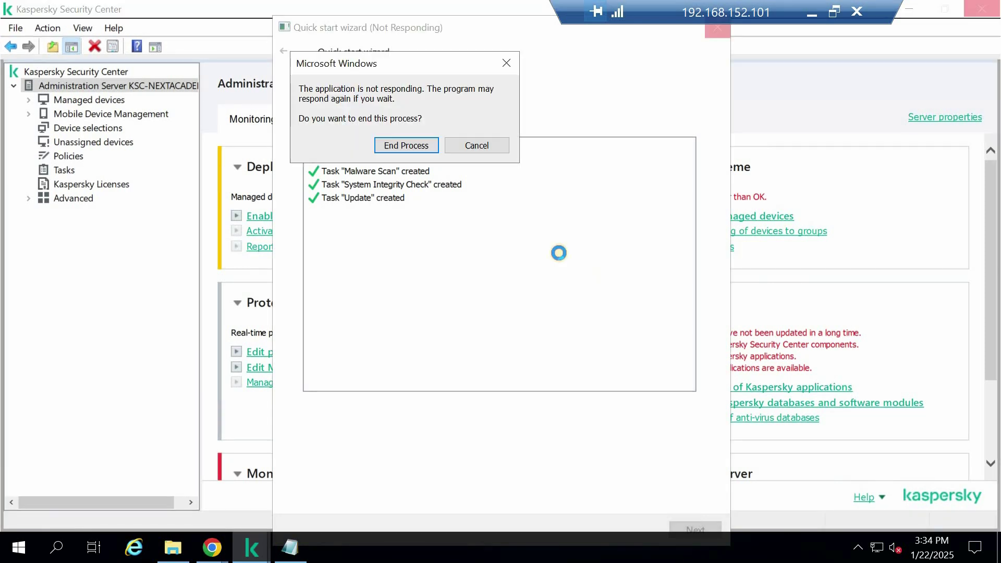
Step: End the unresponsive quick start wizard process and switch back to the Remote Desktop session
left_click(414, 146)
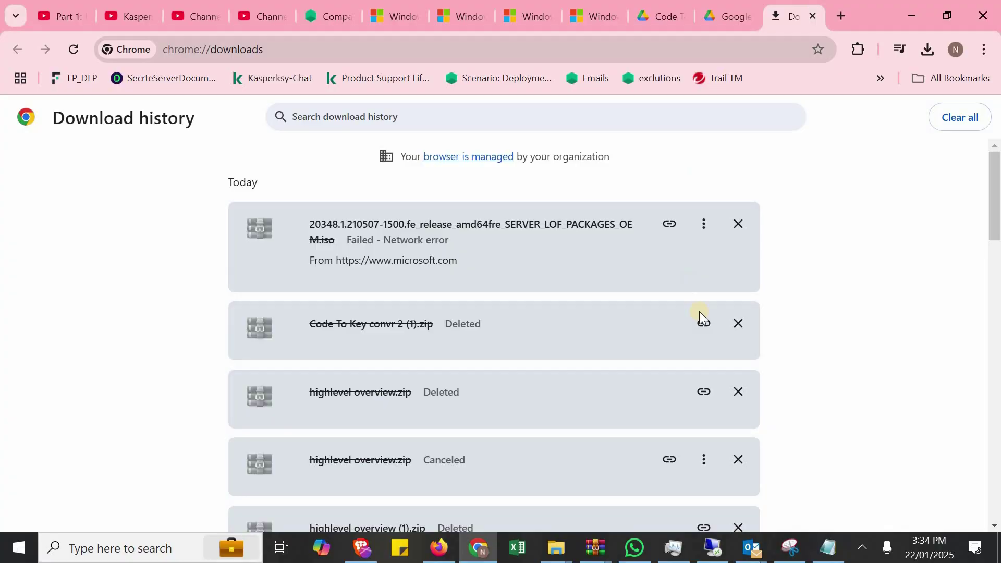
left_click(703, 553)
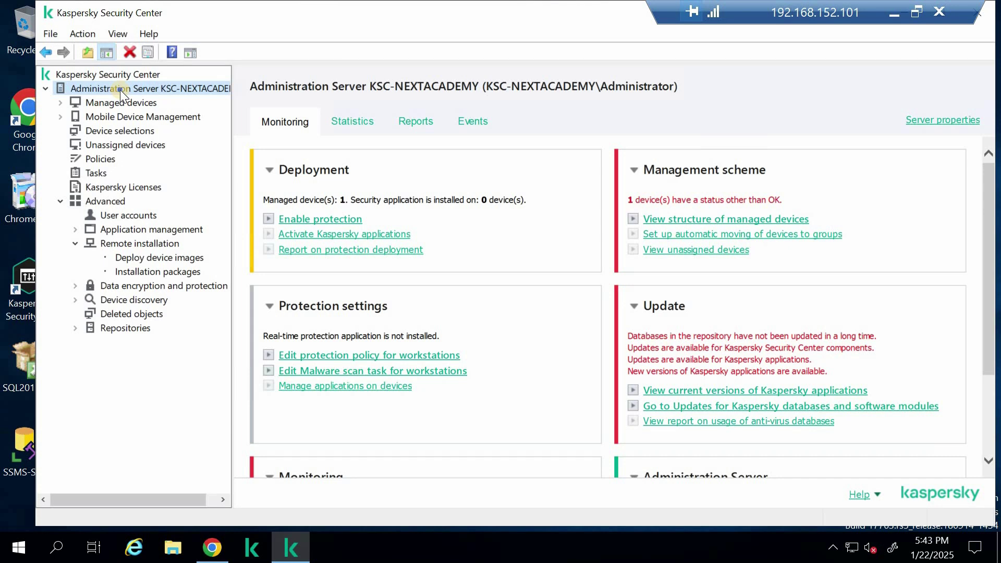
Step: Review the installed application management plug-ins in the Administration Server's advanced properties and close the properties
right_click(120, 90)
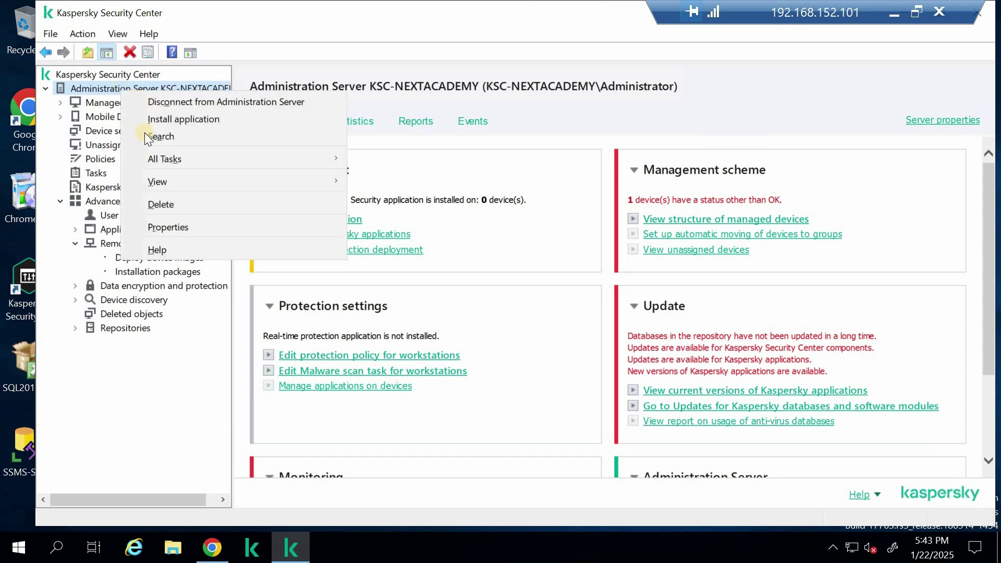
left_click(160, 227)
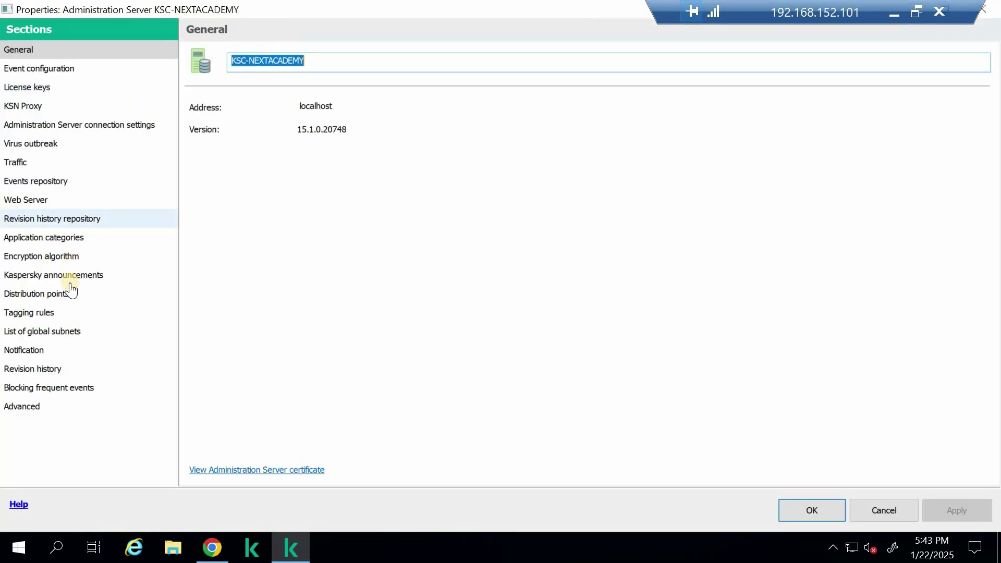
left_click(40, 408)
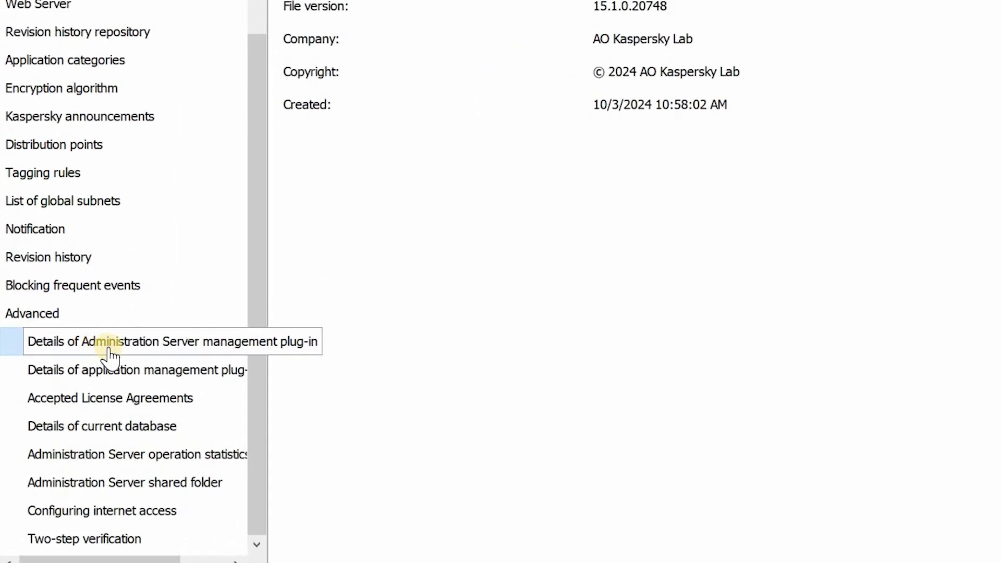
left_click(178, 372)
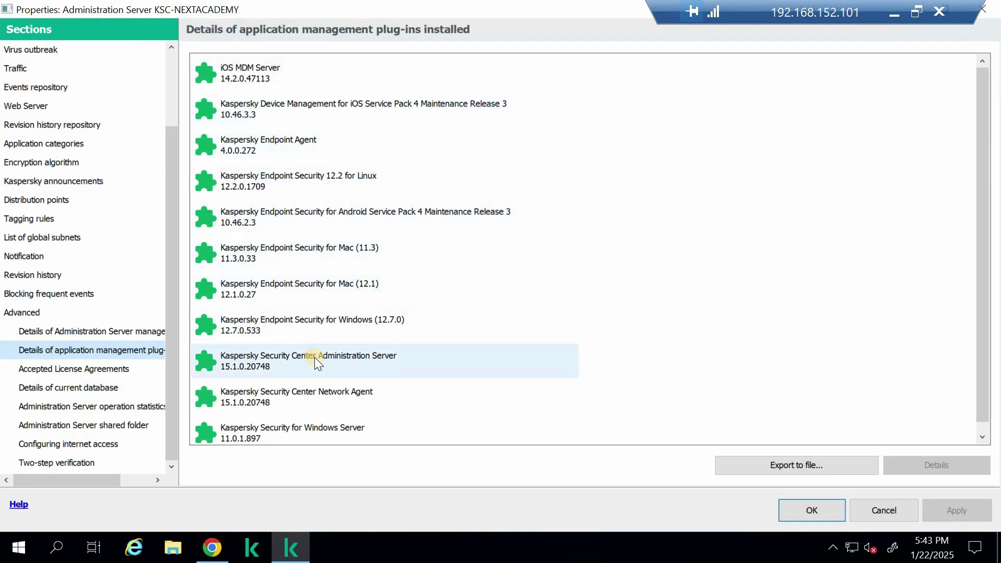
scroll(317, 357, "down", 1)
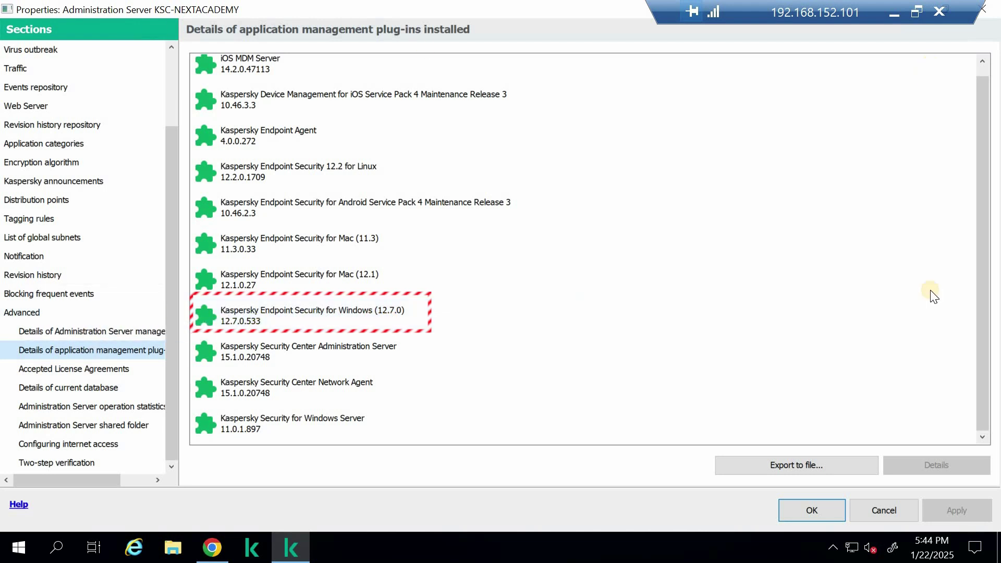
left_click(809, 512)
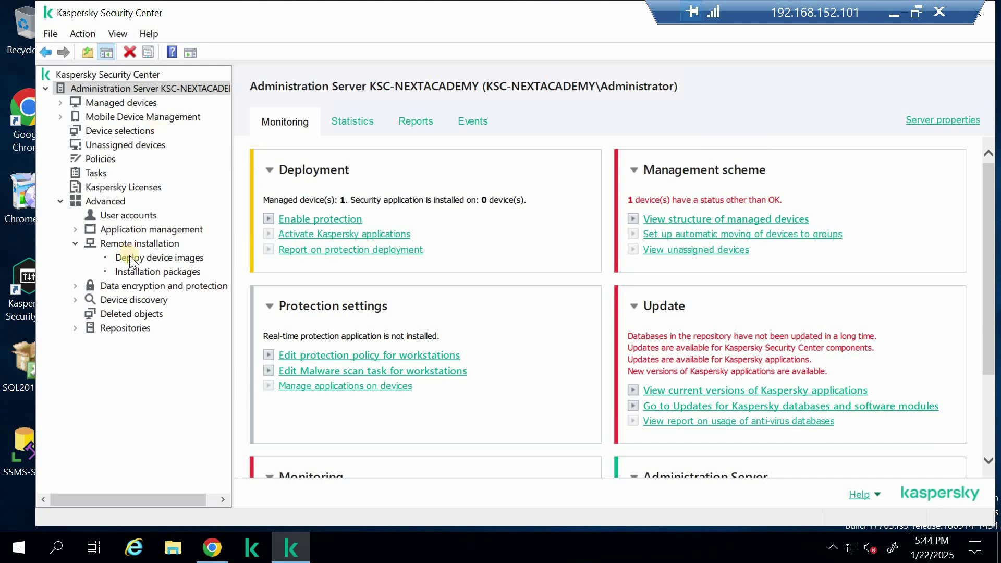
Step: Show the remote installation packages, widen the Name column to read the full package names, and refresh the list
left_click(117, 274)
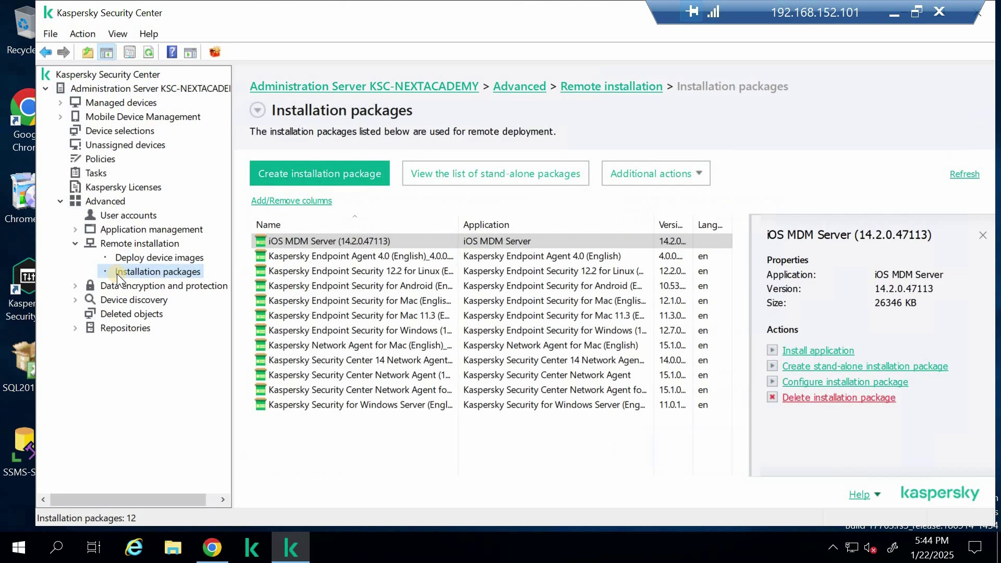
left_click_drag(460, 221, 526, 224)
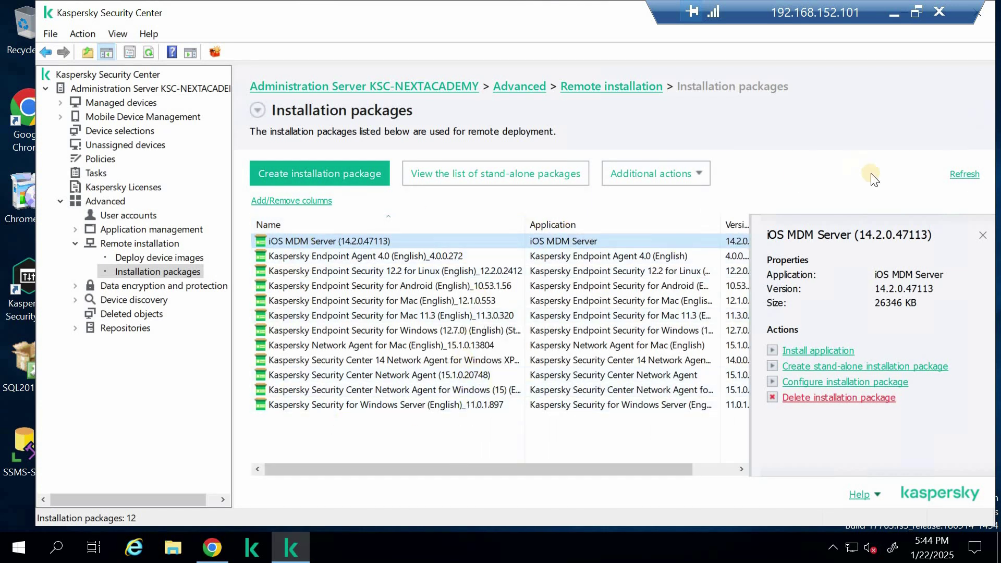
left_click(960, 177)
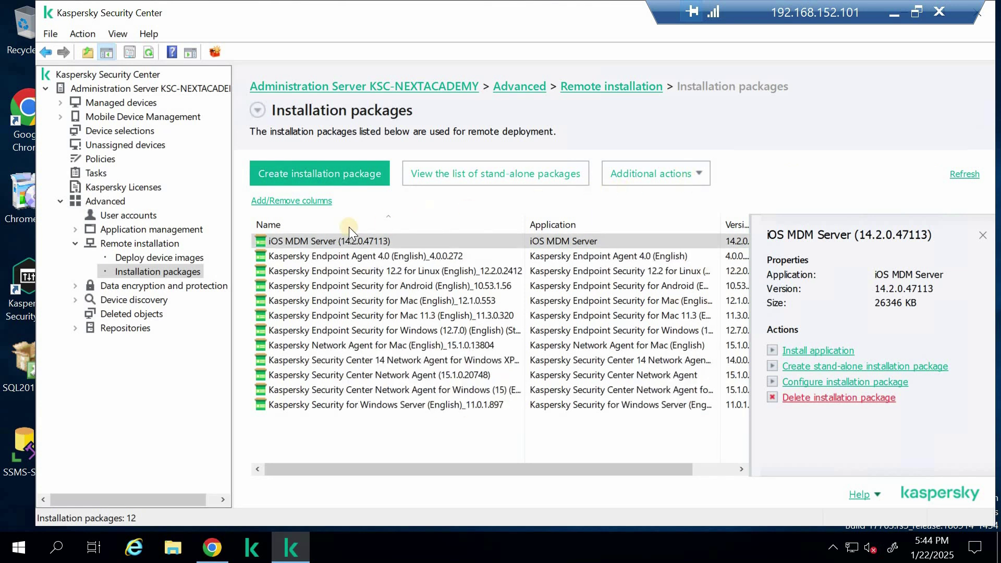